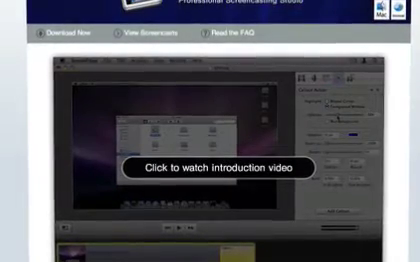
pyautogui.scroll(-3, 210, 150)
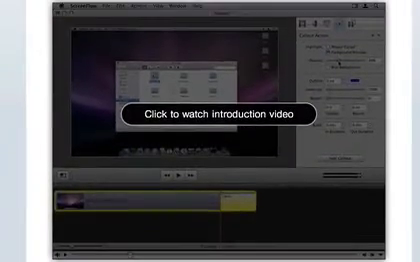
# Start the ScreenFlow introduction video from the 'Click to watch introduction video' link
pyautogui.click(210, 115)
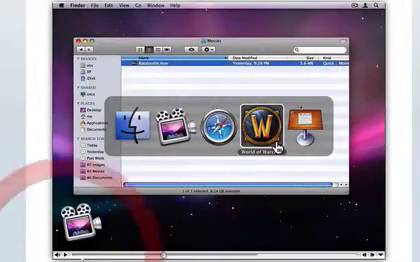
# Skip the introduction video ahead on its timeline to the World of Warcraft scene
pyautogui.click(165, 251)
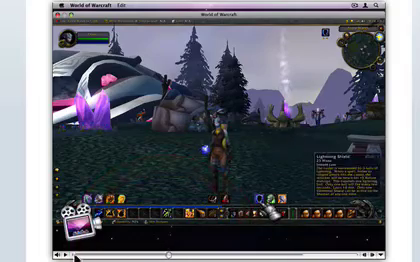